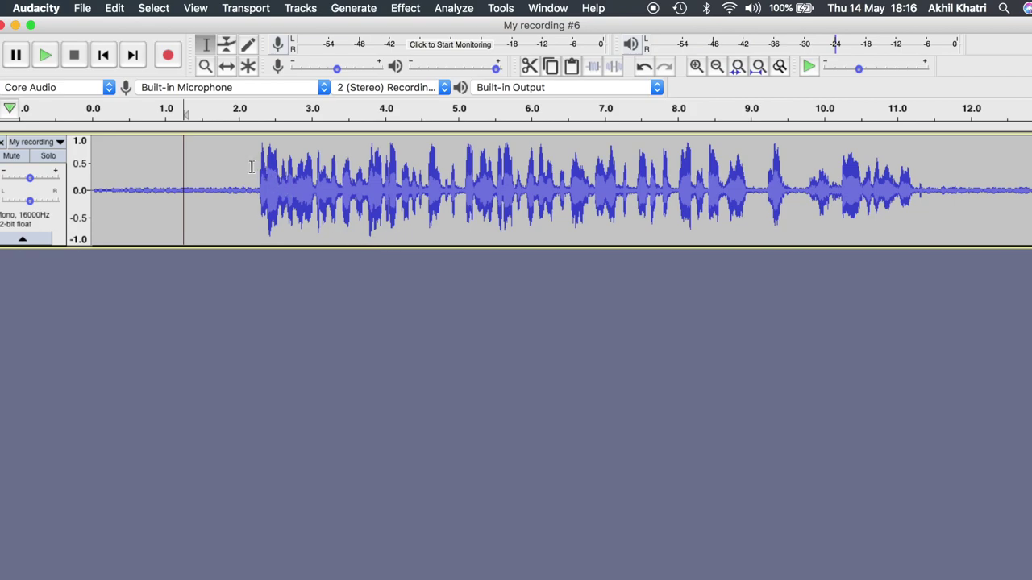
pyautogui.moveTo(111, 170); pyautogui.dragTo(246, 179)
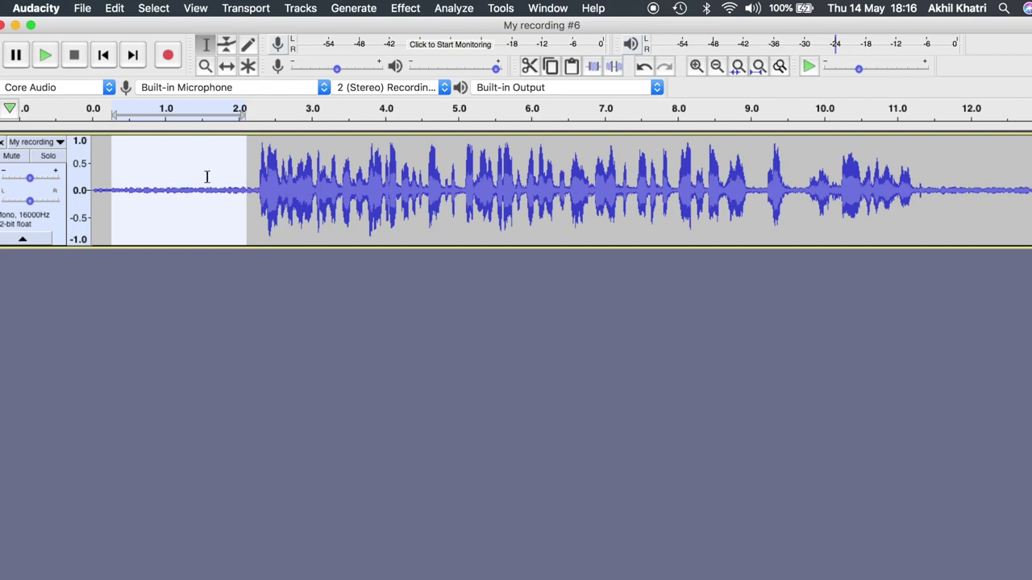
pyautogui.click(256, 177)
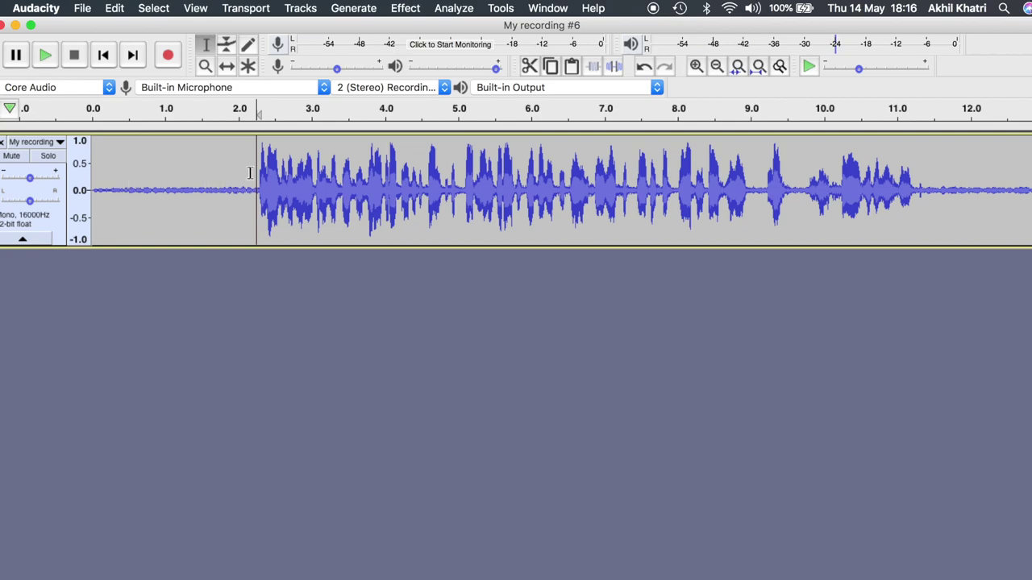
pyautogui.moveTo(249, 173); pyautogui.dragTo(130, 176)
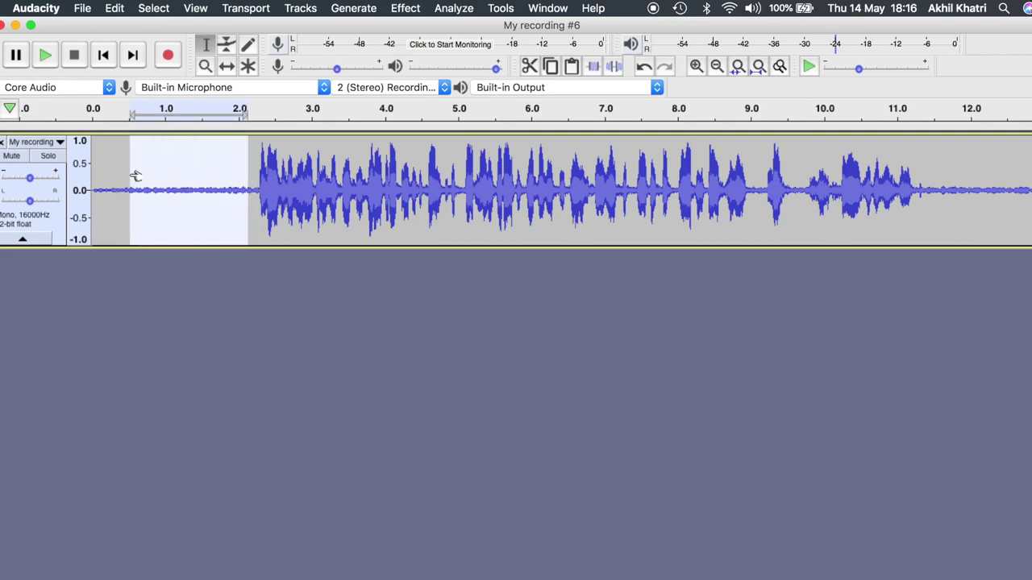
pyautogui.moveTo(266, 177); pyautogui.dragTo(870, 190)
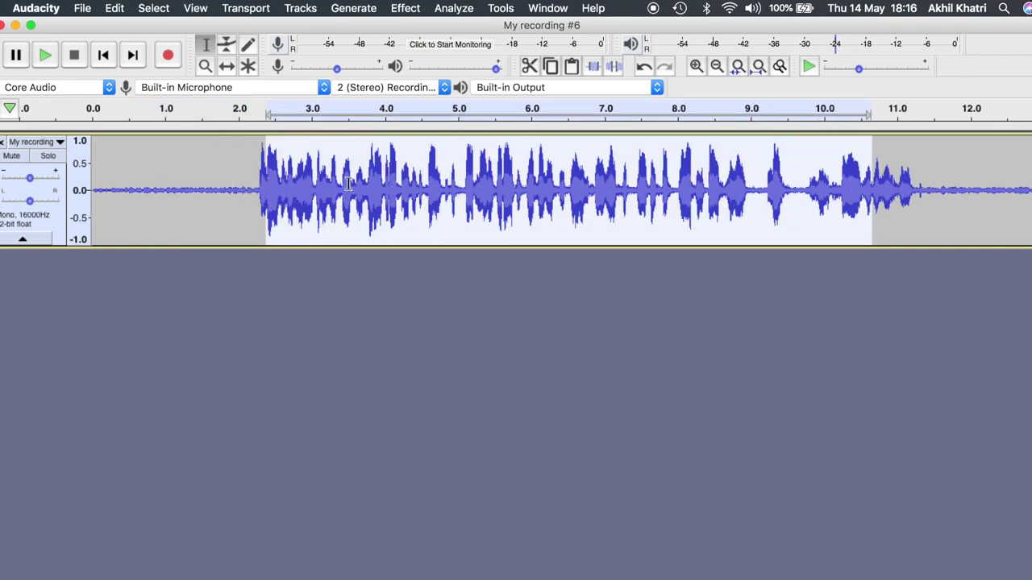
pyautogui.click(248, 177)
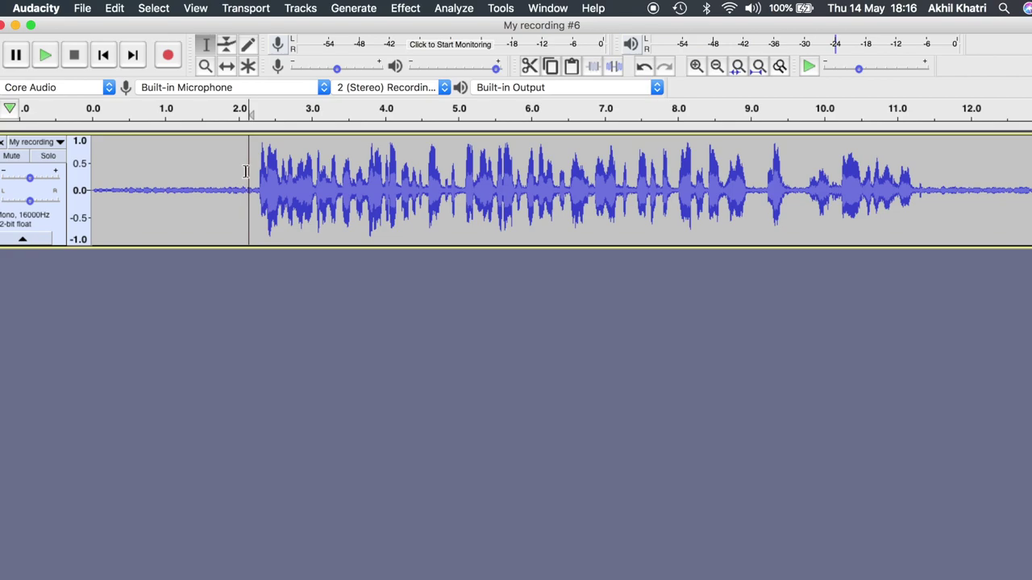
# Capture a noise profile for Noise Reduction from the silent lead-in between about 0.9 and 2.1 seconds
pyautogui.moveTo(247, 172); pyautogui.dragTo(155, 169)
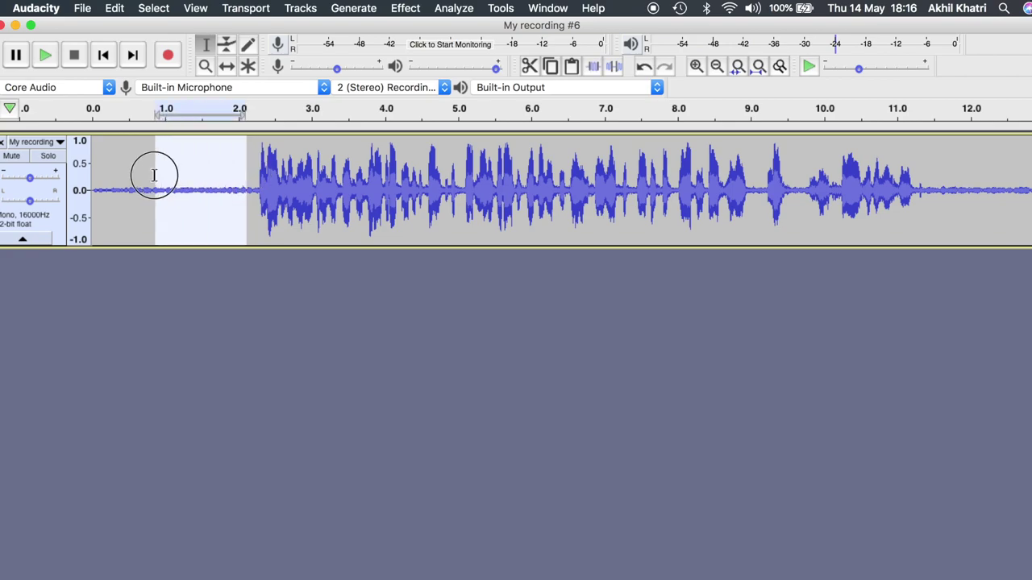
pyautogui.click(405, 8)
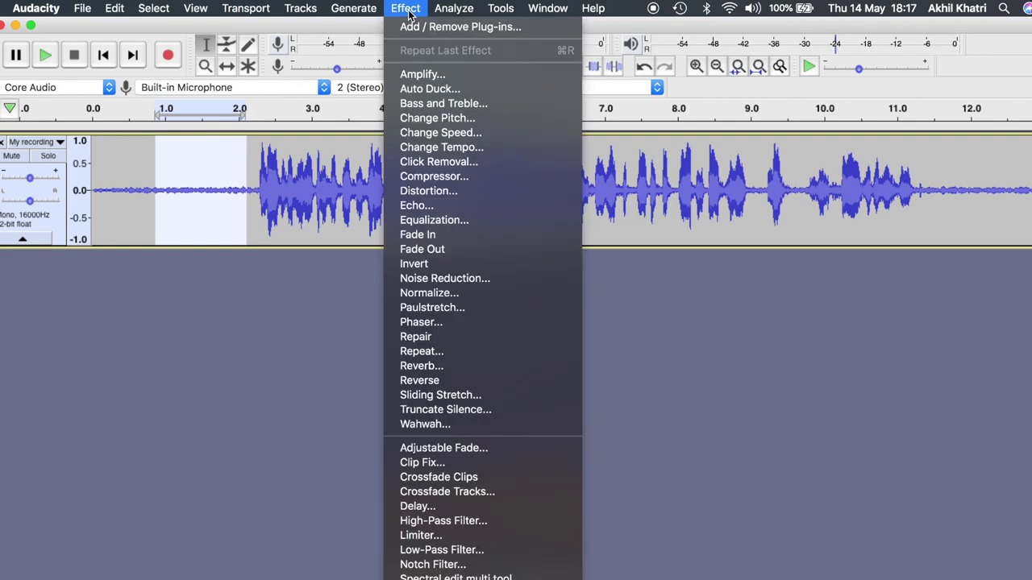
pyautogui.click(448, 278)
pyautogui.click(535, 259)
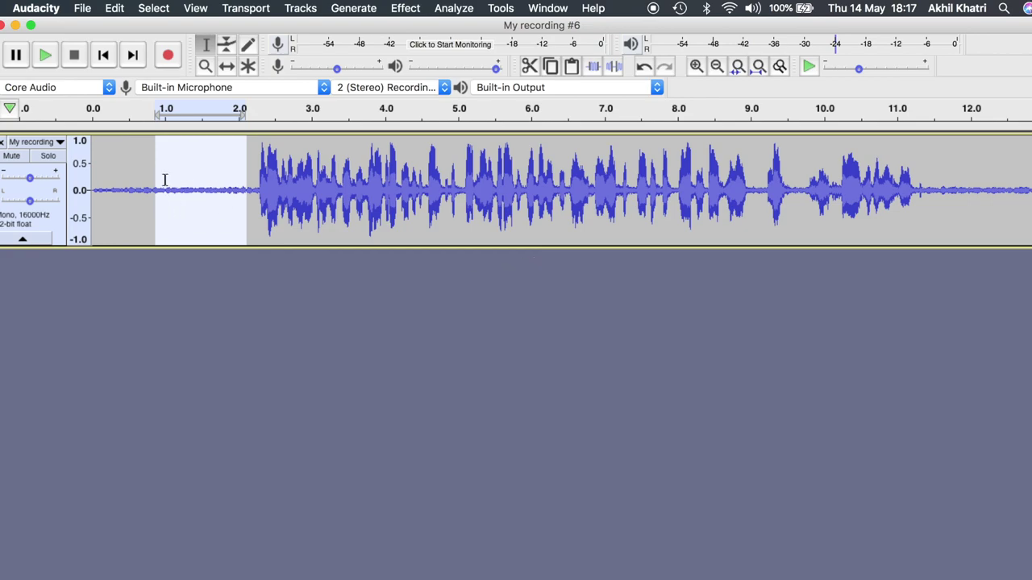
pyautogui.press('space')
# Apply Noise Reduction to the whole track with 25 dB reduction, sensitivity 6.00 and frequency smoothing of 3 bands
pyautogui.click(6, 242)
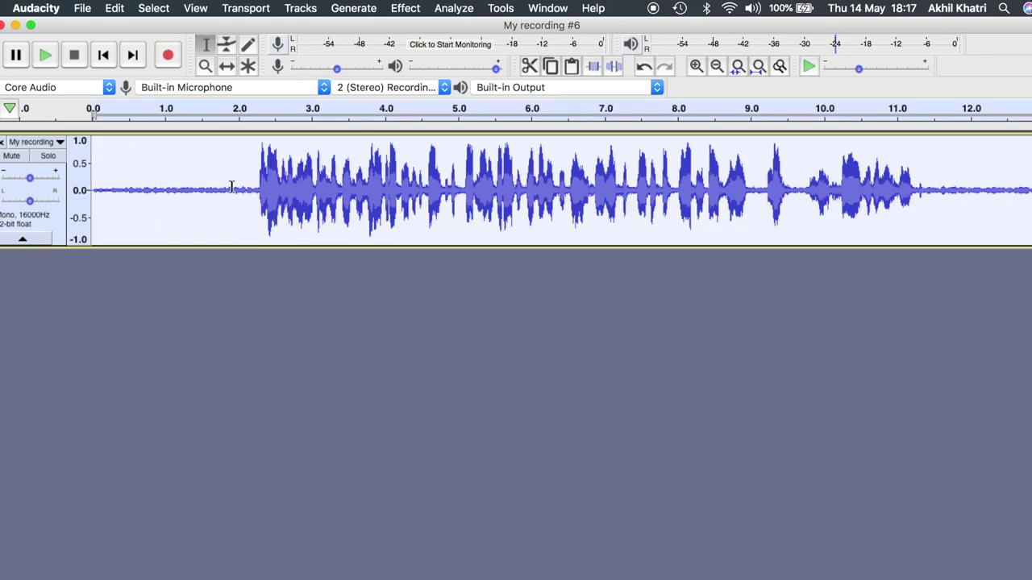
pyautogui.click(407, 10)
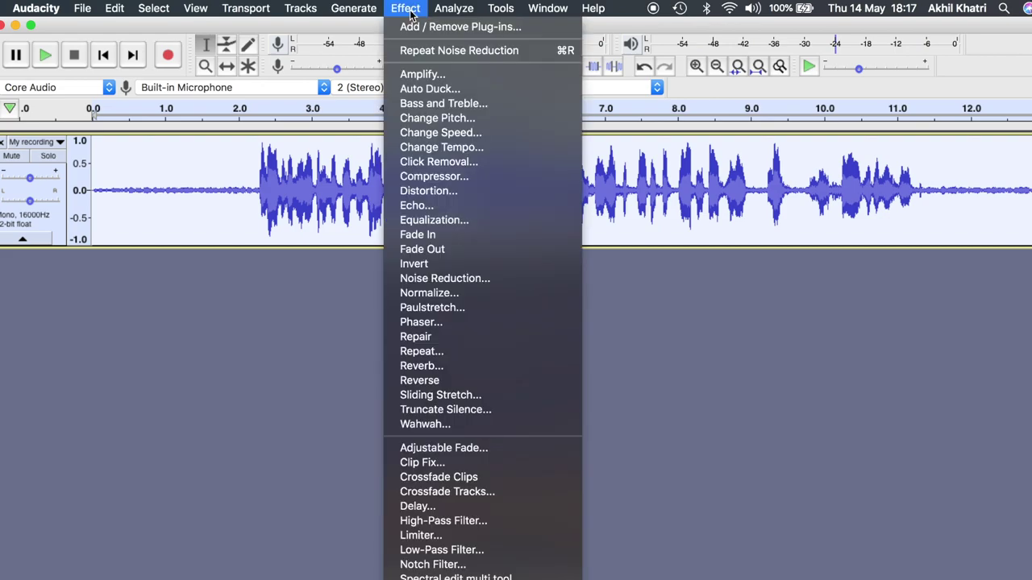
pyautogui.click(451, 278)
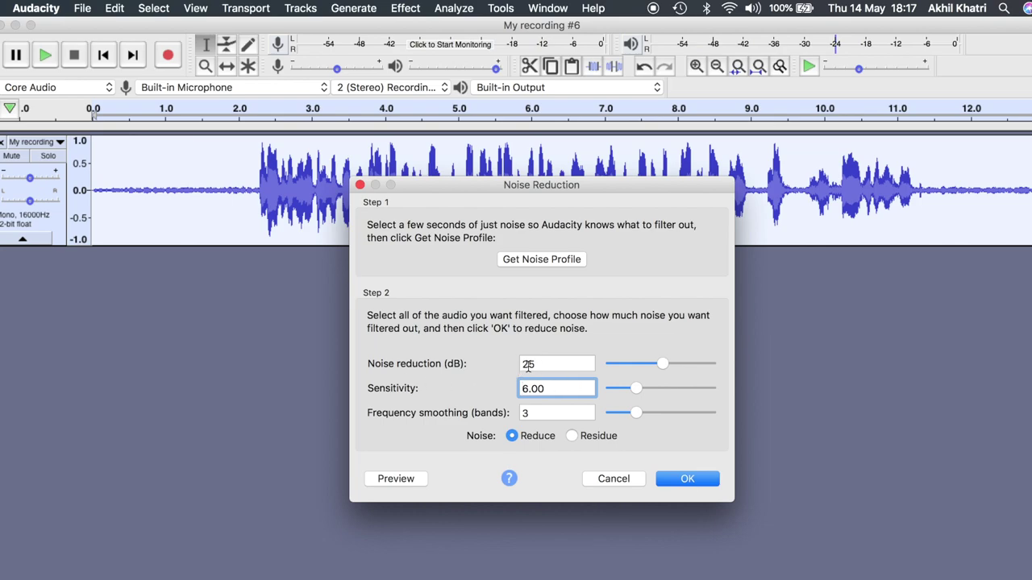
pyautogui.moveTo(661, 364)
pyautogui.mouseDown()
pyautogui.moveTo(733, 369)
pyautogui.moveTo(567, 389)
pyautogui.moveTo(664, 368)
pyautogui.moveTo(705, 372)
pyautogui.moveTo(657, 367)
pyautogui.mouseUp()
pyautogui.moveTo(657, 361); pyautogui.dragTo(655, 363)
pyautogui.moveTo(652, 364); pyautogui.dragTo(662, 367)
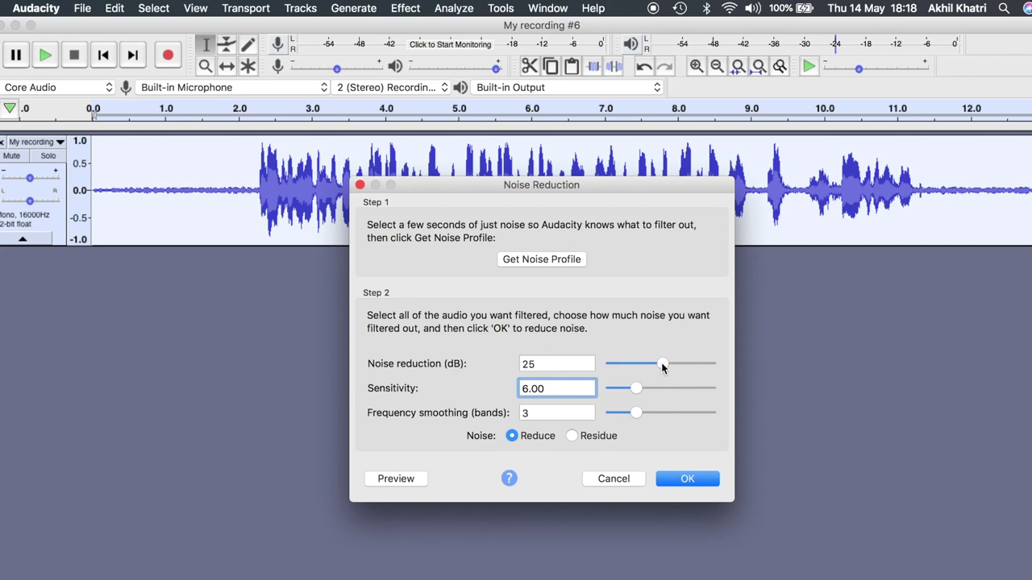
pyautogui.click(686, 480)
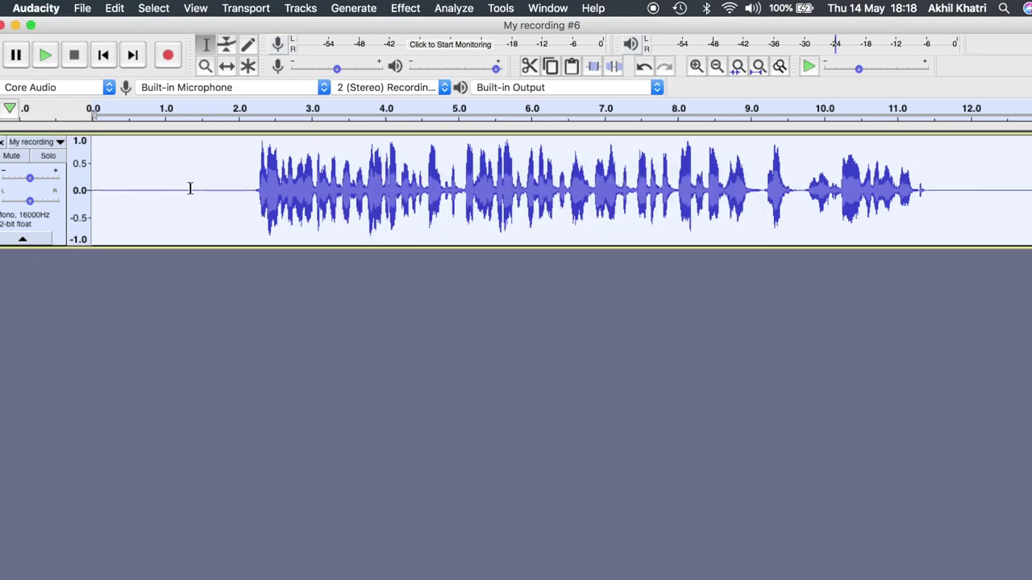
# Undo and redo the noise reduction to compare the waveform before and after
pyautogui.click(116, 8)
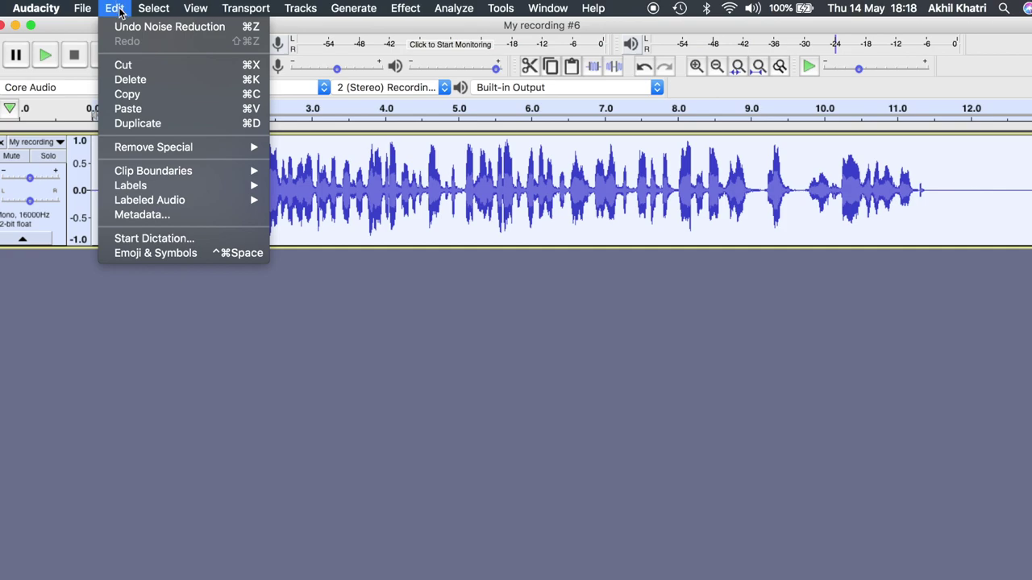
pyautogui.click(140, 29)
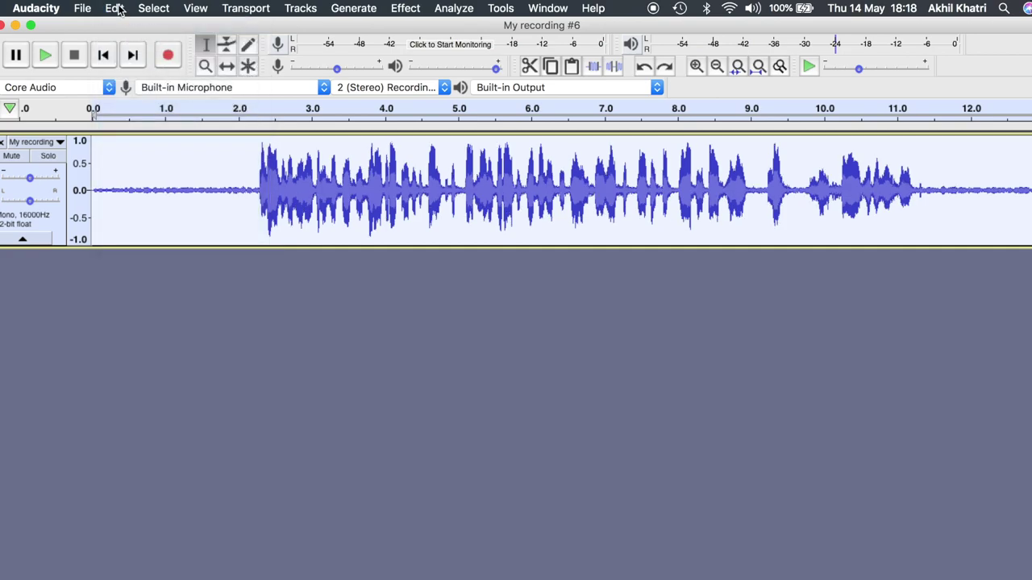
pyautogui.moveTo(152, 178); pyautogui.dragTo(218, 183)
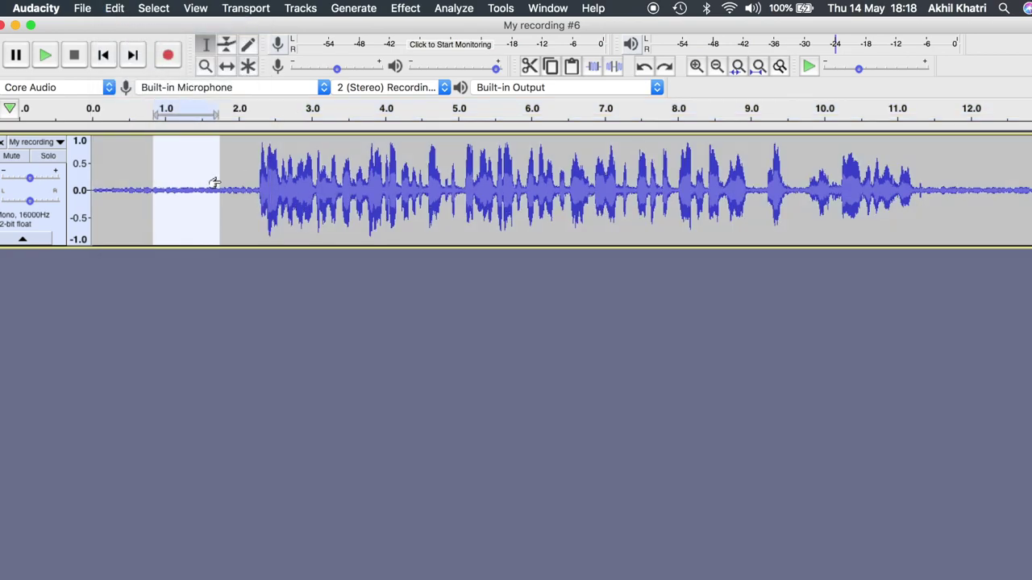
pyautogui.click(114, 9)
pyautogui.click(141, 41)
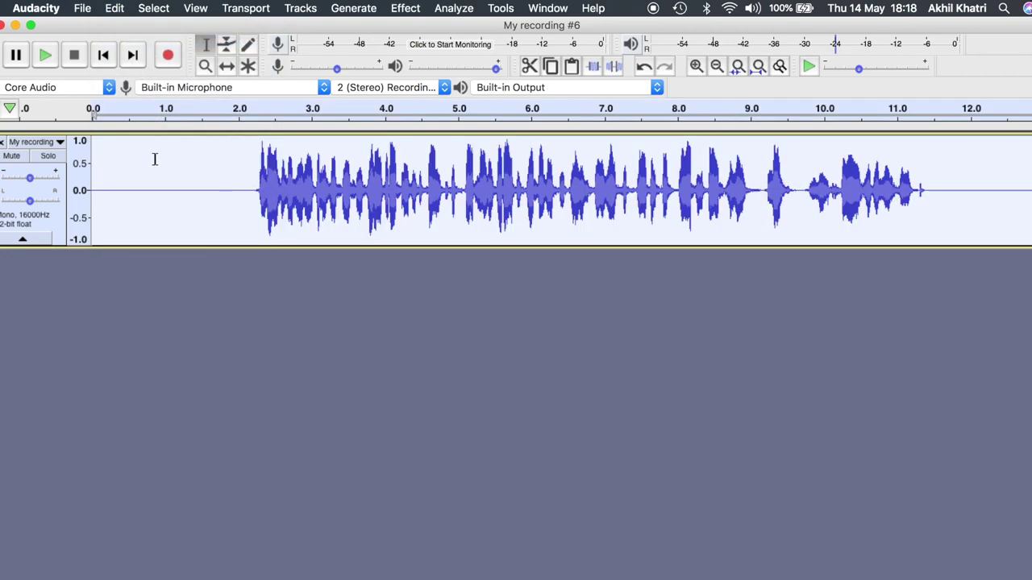
# Play the recording from its beginning without and with the noise reduction to compare the sound
pyautogui.click(94, 155)
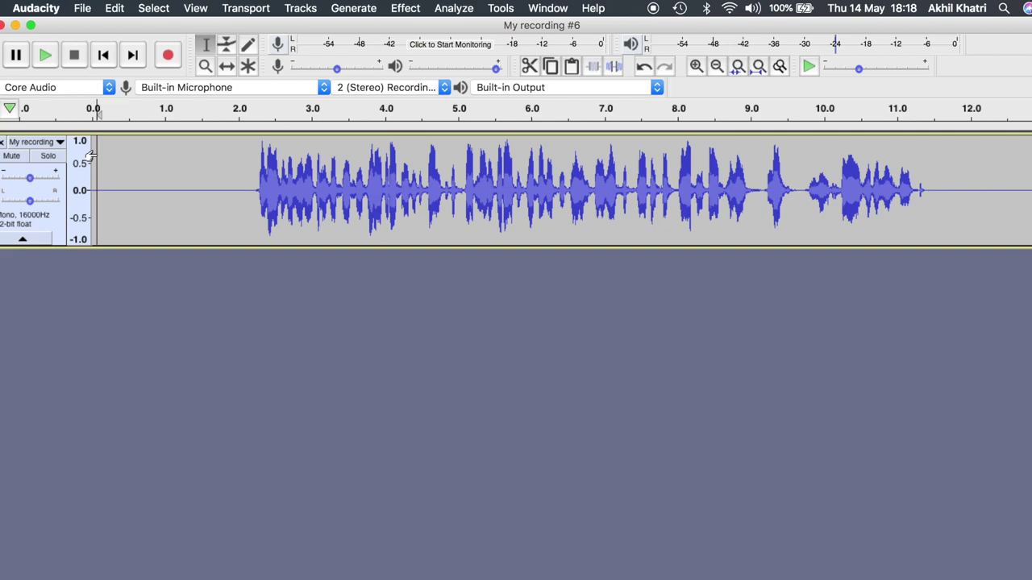
pyautogui.click(114, 8)
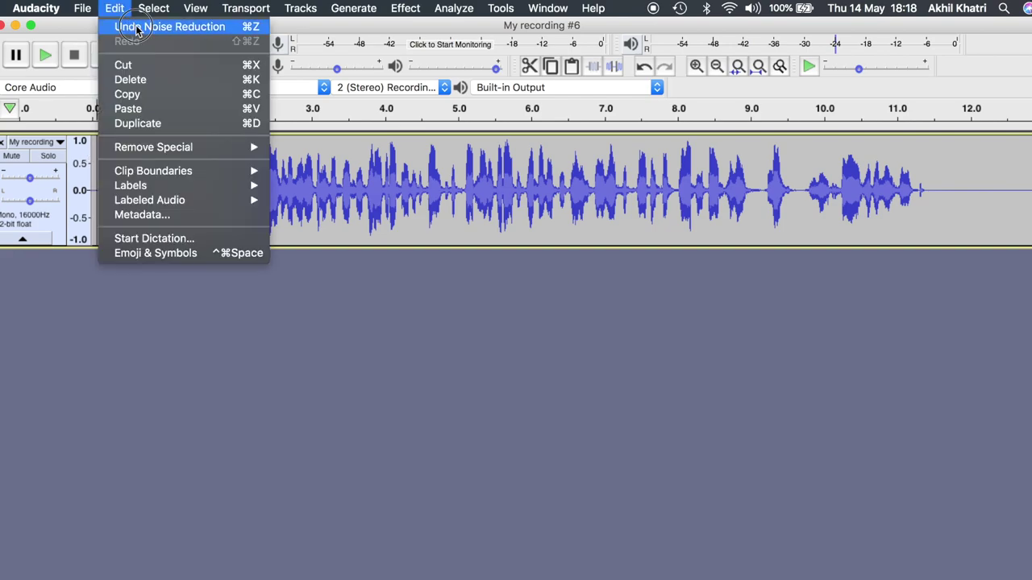
pyautogui.click(141, 25)
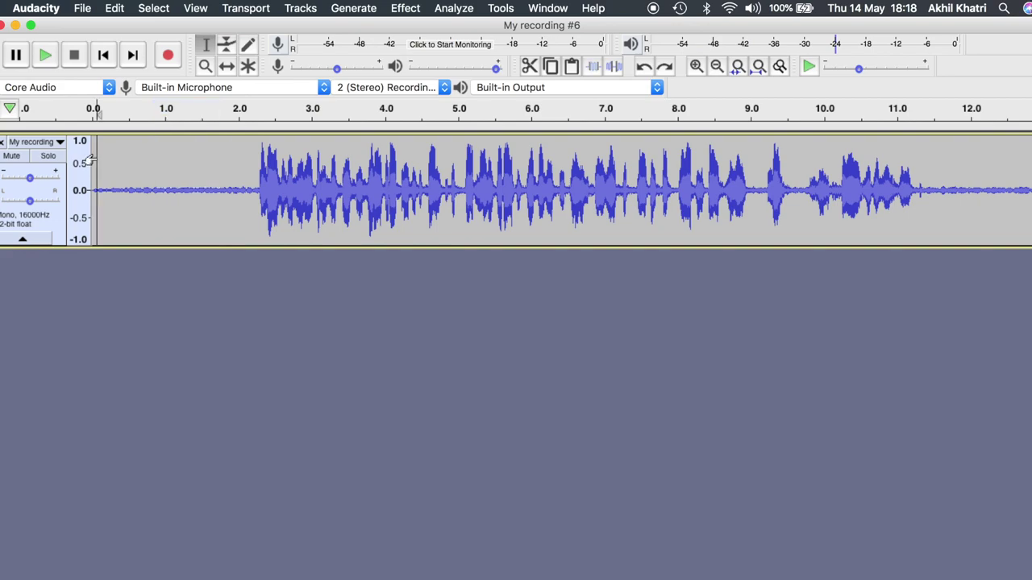
pyautogui.press('space')
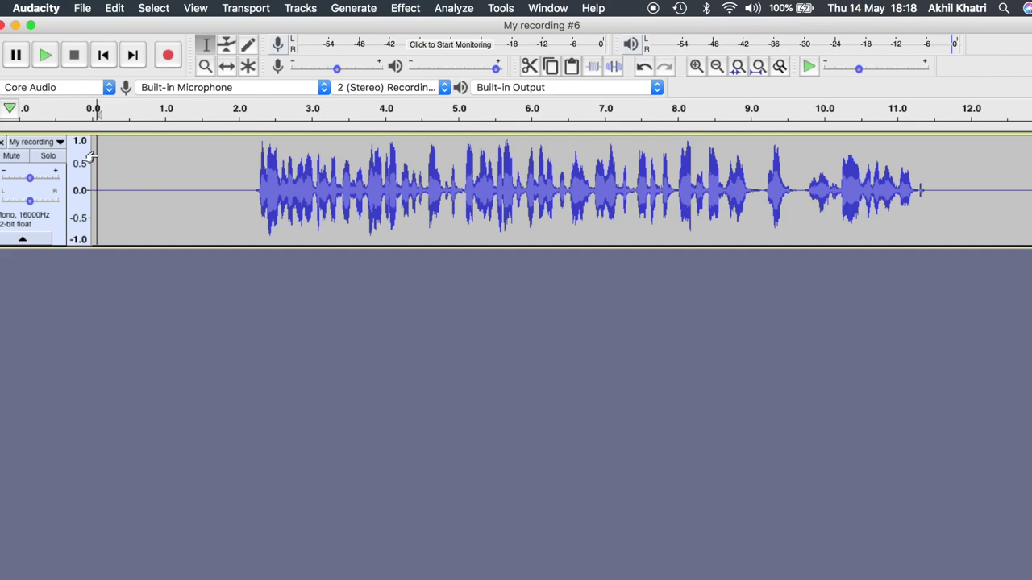
pyautogui.press('space')
pyautogui.click(193, 173)
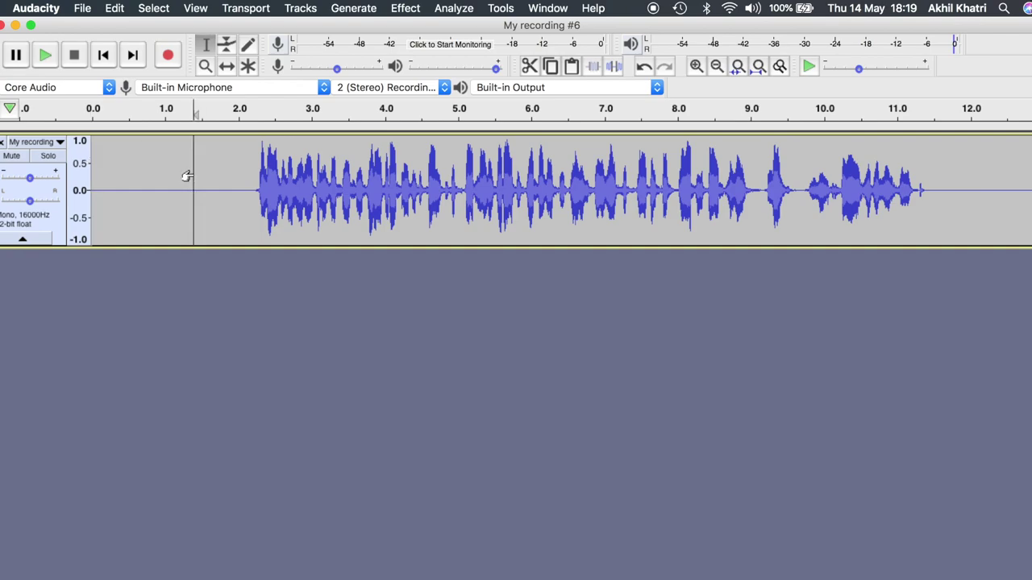
pyautogui.click(234, 173)
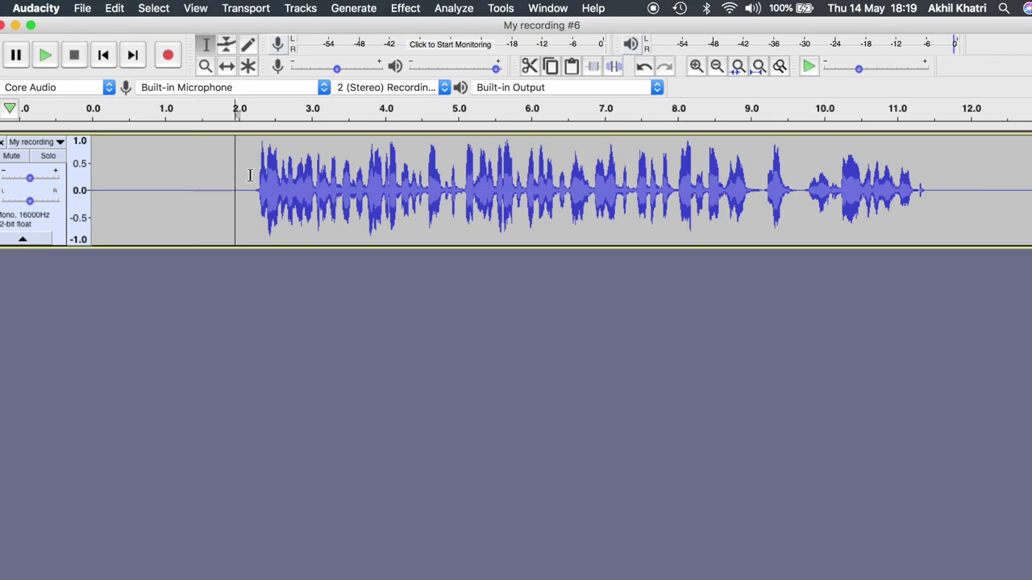
pyautogui.moveTo(253, 177); pyautogui.dragTo(146, 184)
pyautogui.click(124, 177)
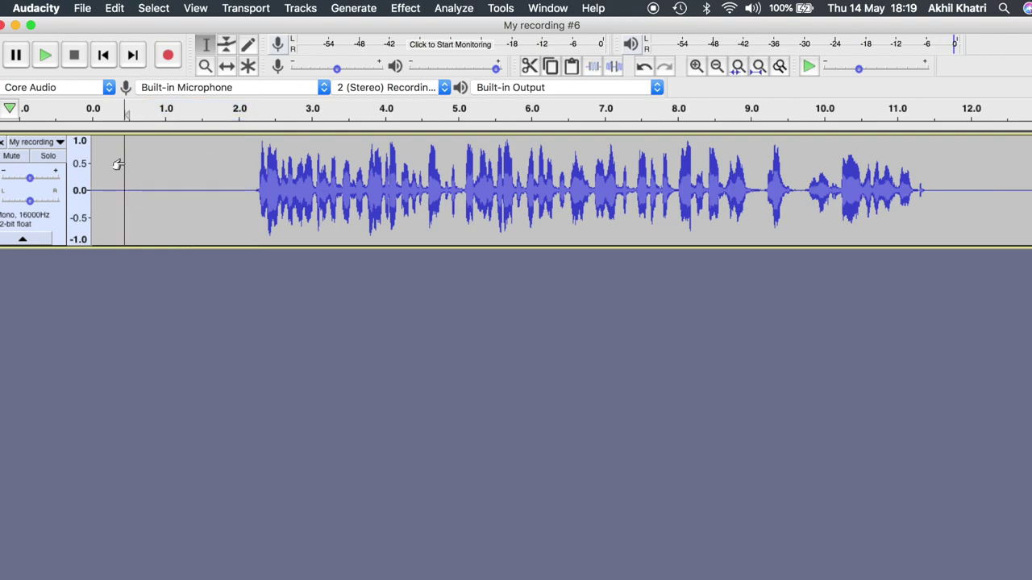
pyautogui.press('space')
# Compress the whole track with threshold -12 dB, noise floor -40 dB, ratio 2:1, attack 0.20 s, release 1.0 s and make-up gain
pyautogui.press('super+a')
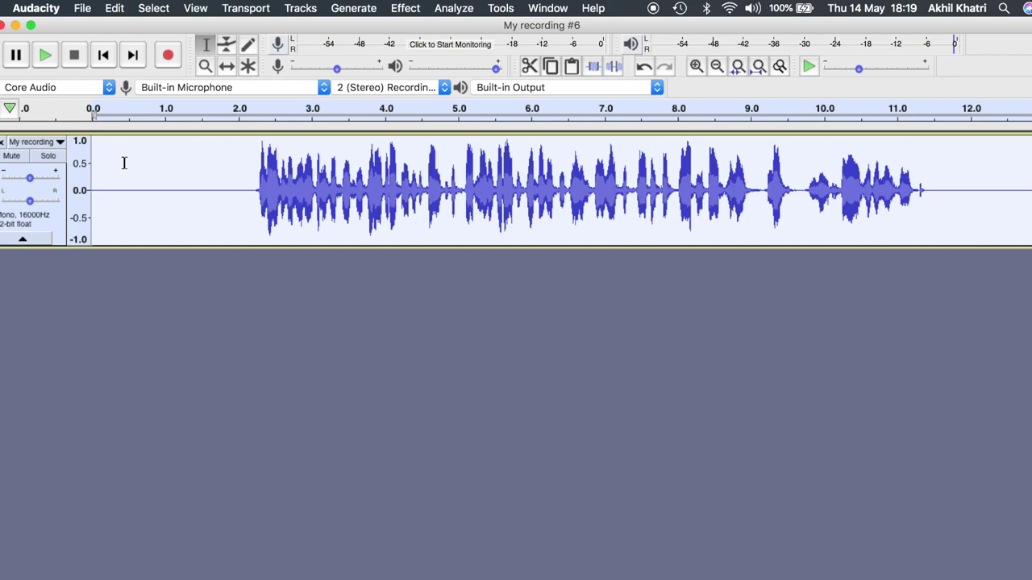
pyautogui.click(408, 12)
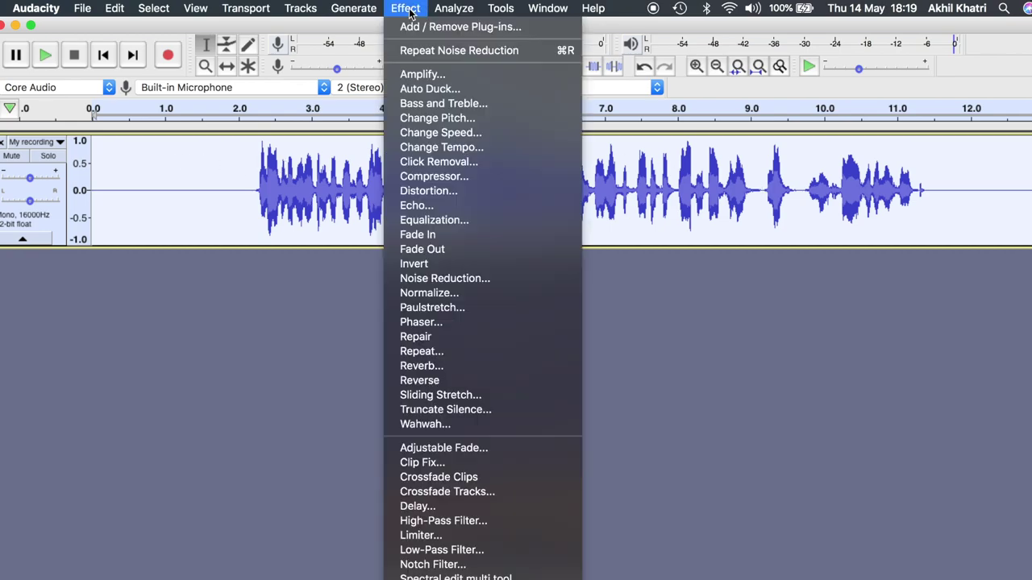
pyautogui.click(449, 177)
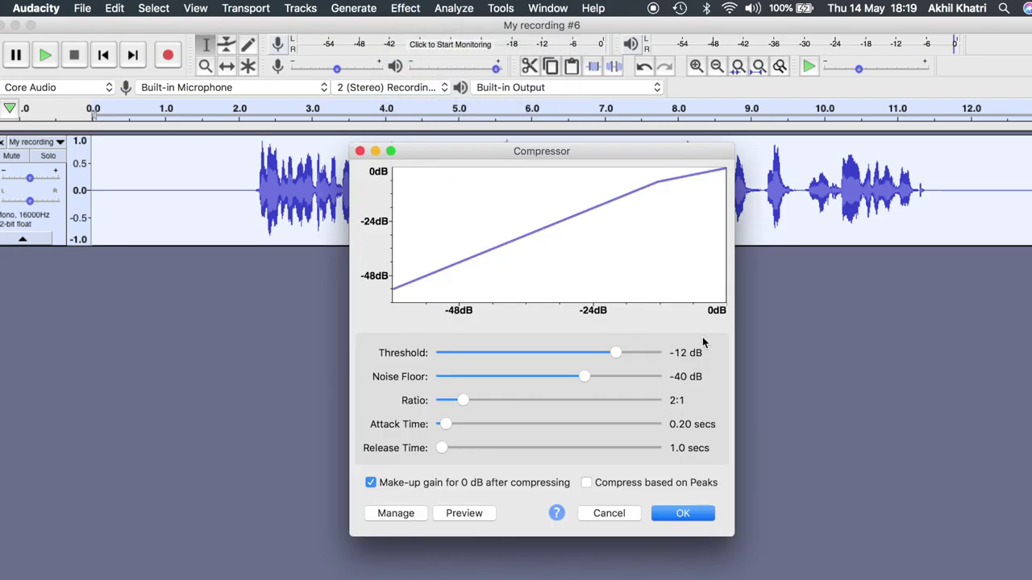
pyautogui.click(687, 514)
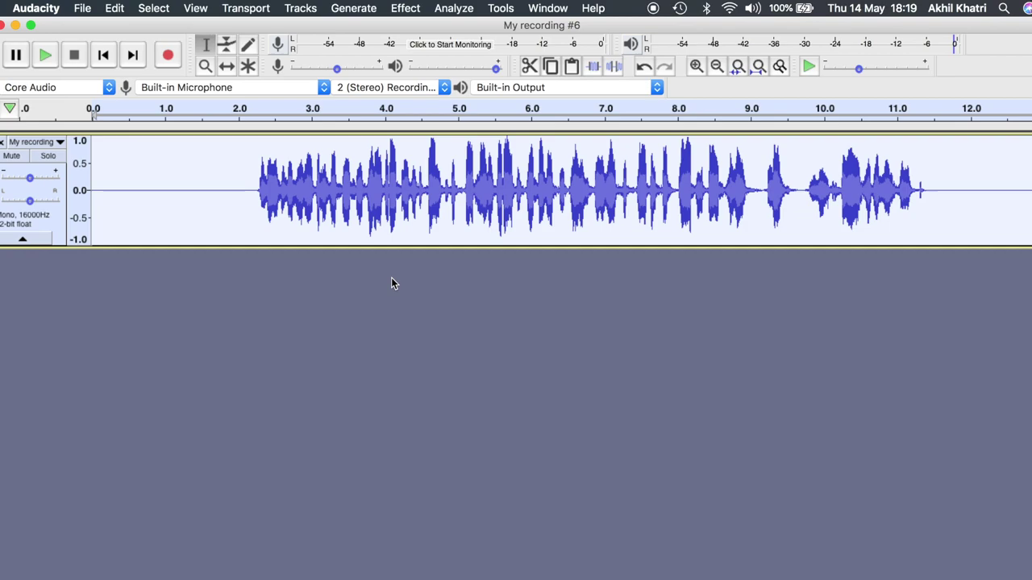
# Play the compressed recording from near its beginning
pyautogui.click(253, 161)
pyautogui.click(104, 166)
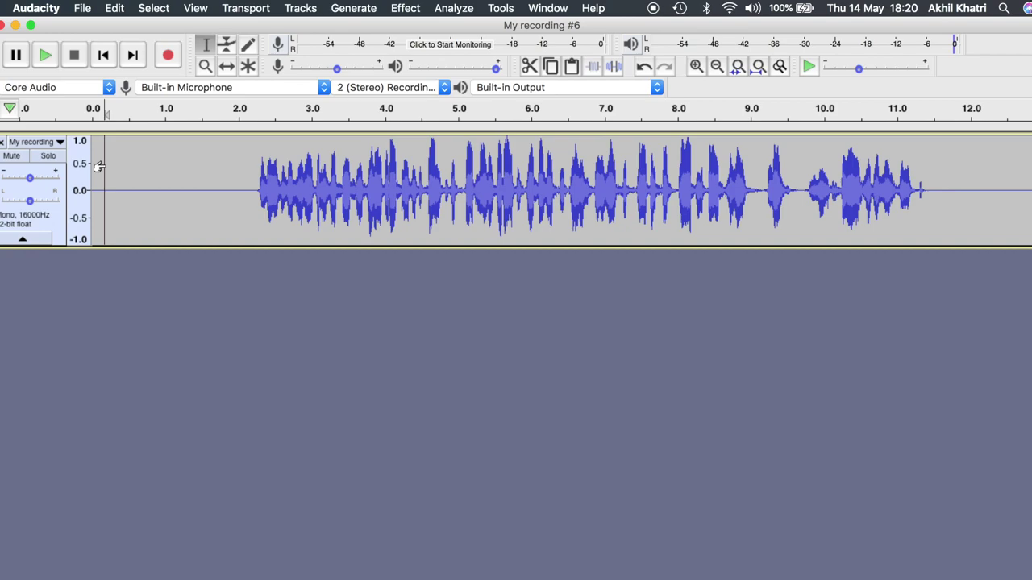
pyautogui.press('space')
# Apply Bass and Treble to the whole track with bass at 20 dB, treble at 0 and volume at 0
pyautogui.press('super+a')
pyautogui.click(405, 8)
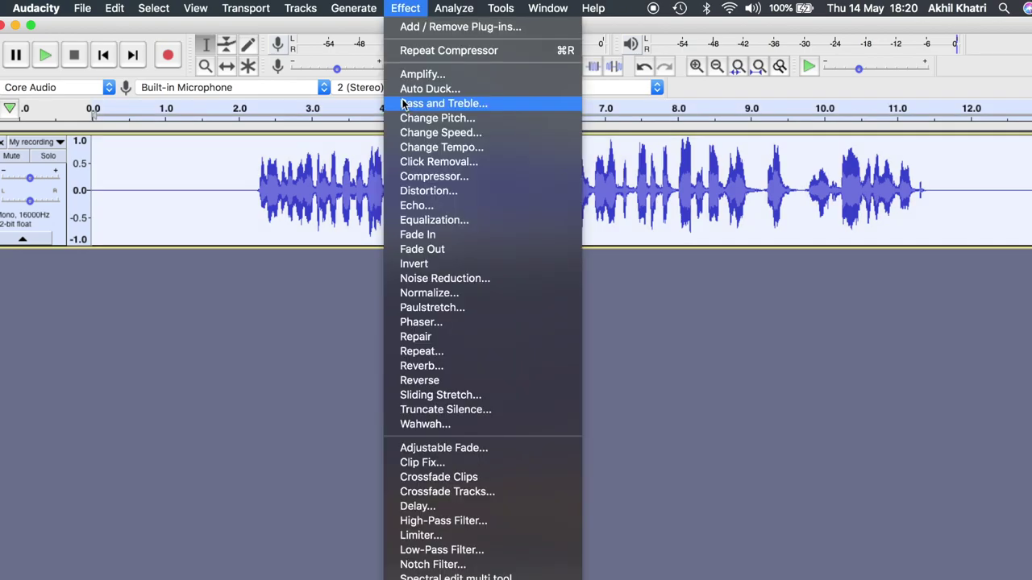
pyautogui.click(403, 103)
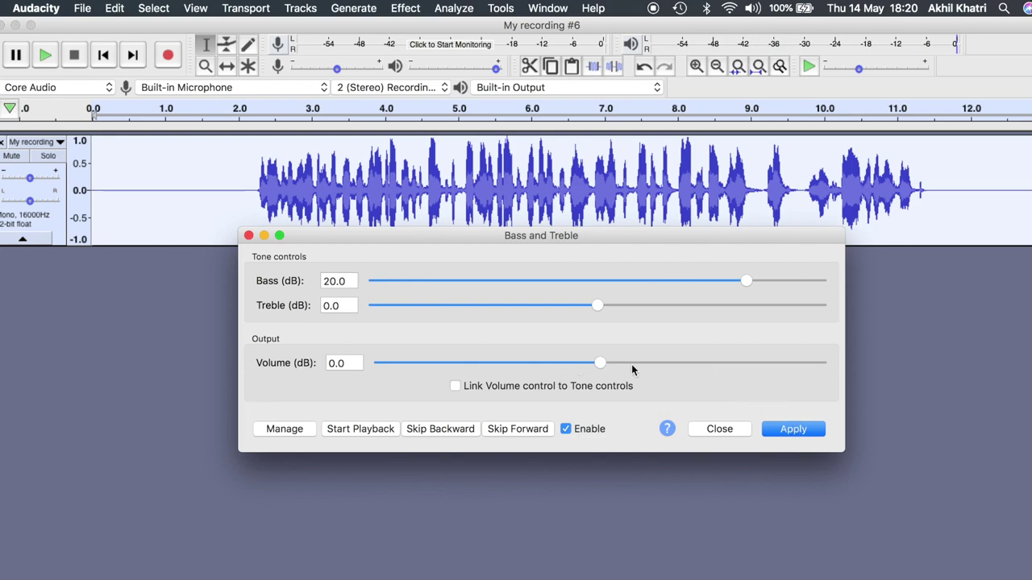
pyautogui.click(794, 431)
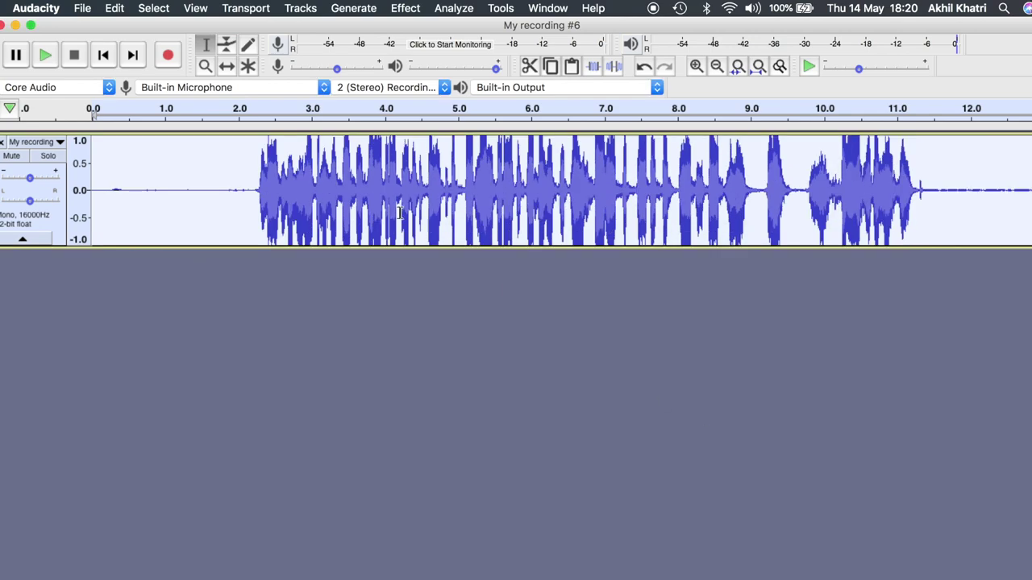
# Undo and redo the bass boost to compare the waveform before and after
pyautogui.click(114, 9)
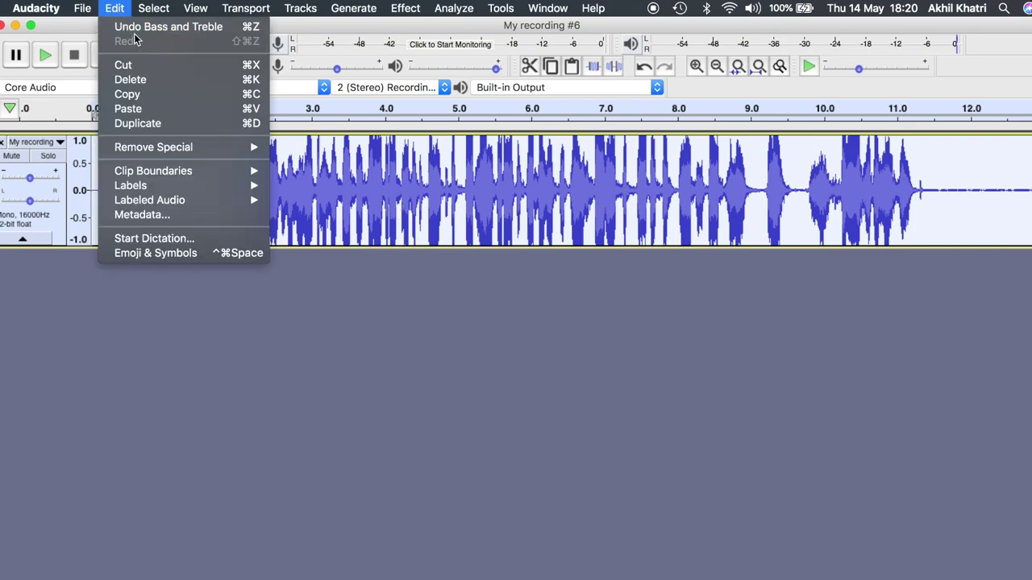
pyautogui.click(133, 27)
pyautogui.click(116, 8)
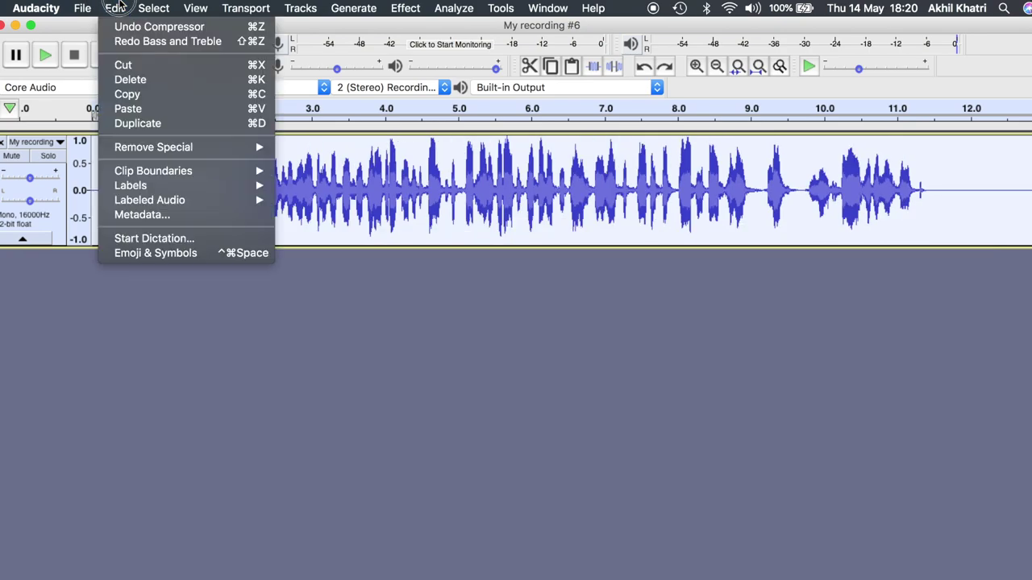
pyautogui.click(129, 42)
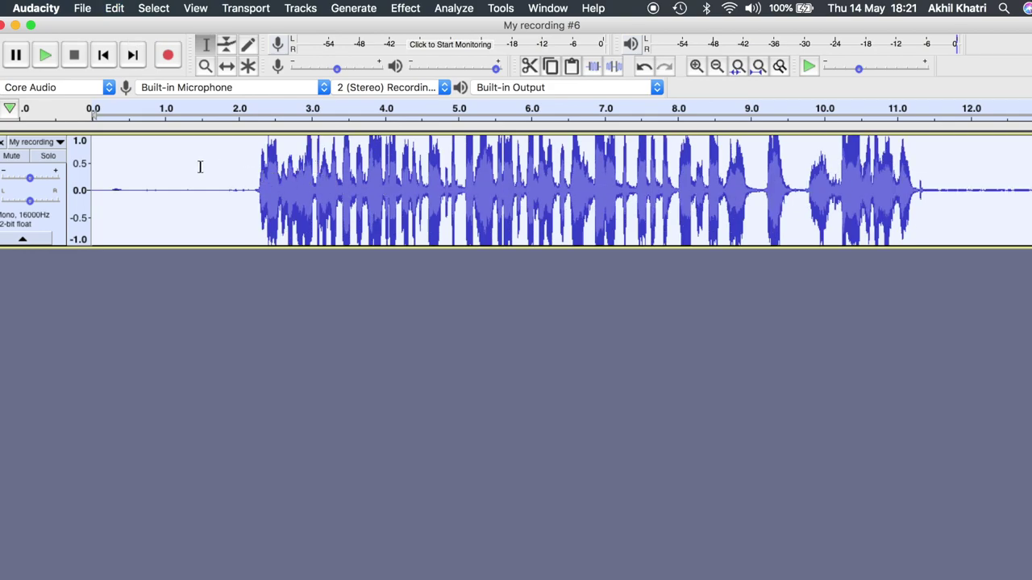
# Play the bass-boosted recording from near its beginning and select the whole track
pyautogui.click(99, 163)
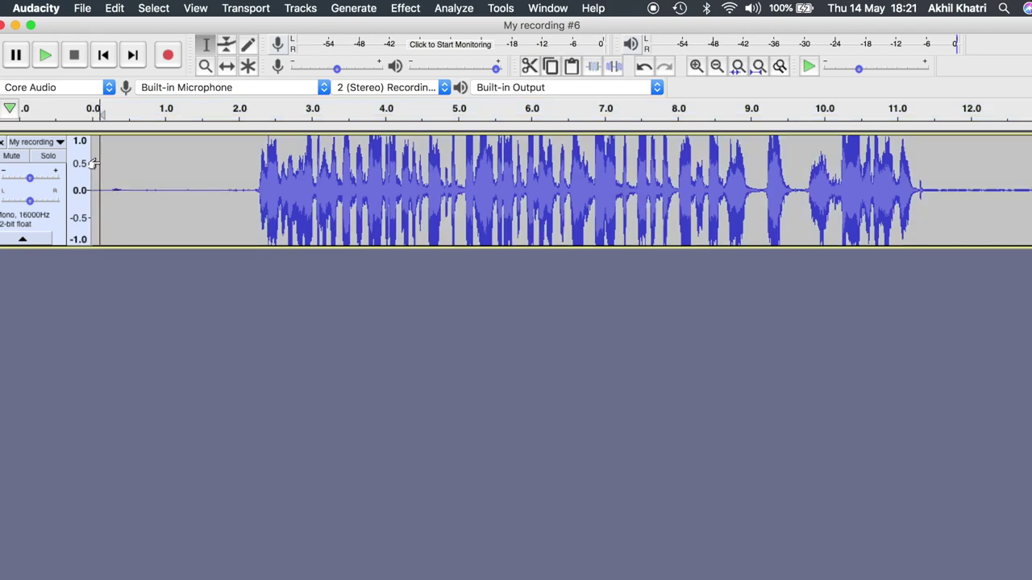
pyautogui.press('space')
pyautogui.press('super+a')
# Examine the preset curves available in the Equalization effect and close it without applying anything
pyautogui.click(403, 8)
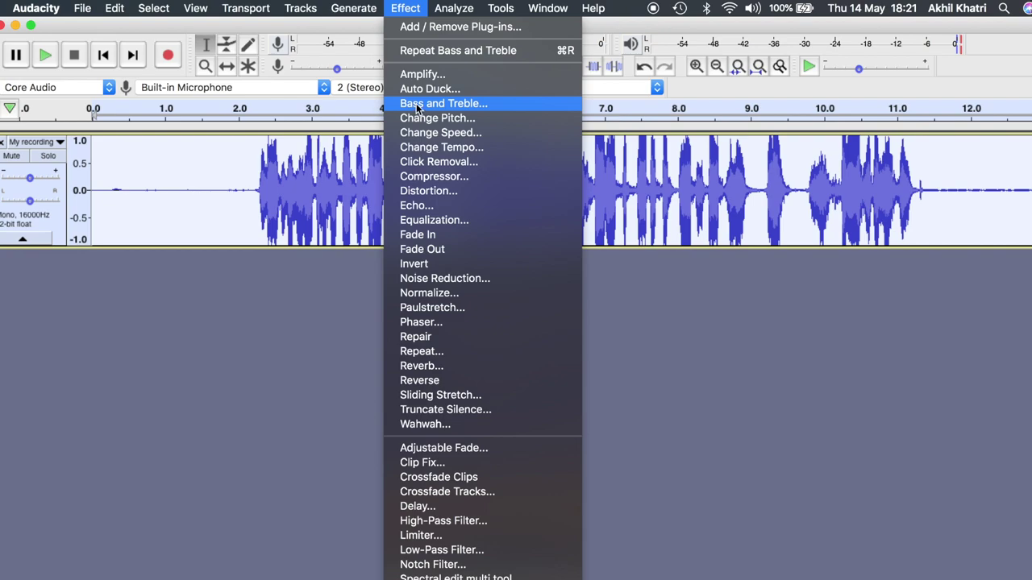
pyautogui.click(440, 220)
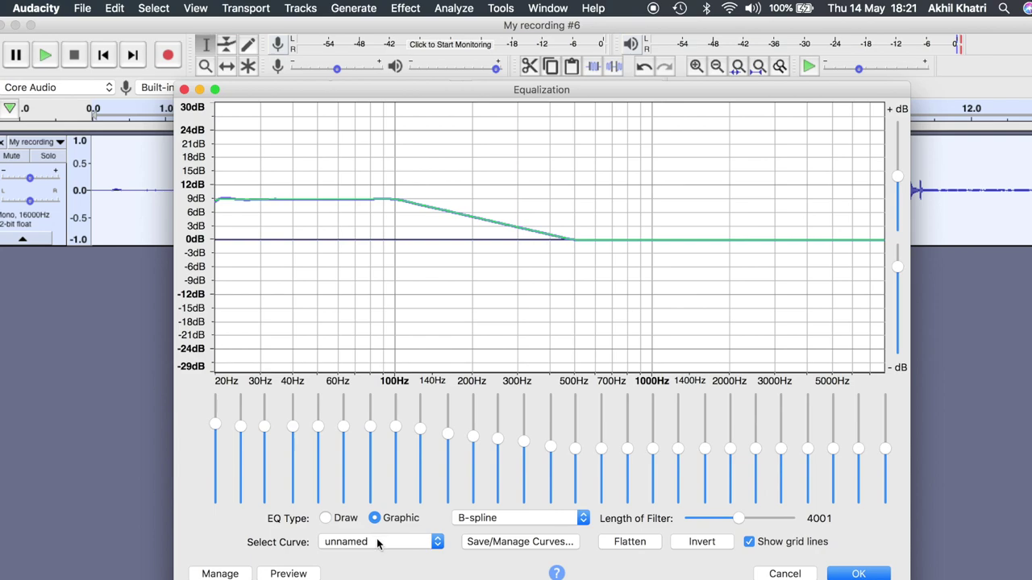
pyautogui.click(377, 543)
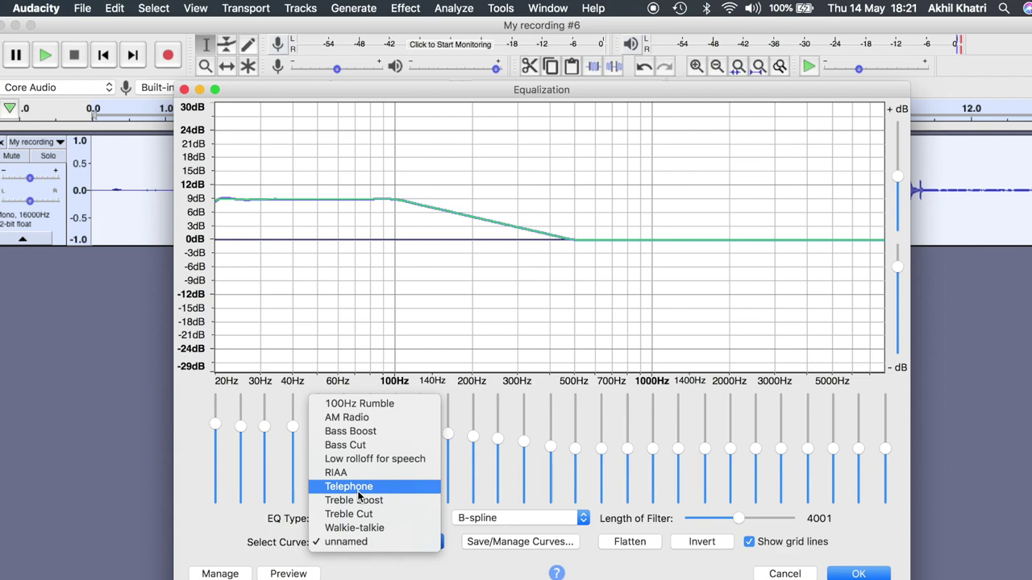
pyautogui.click(239, 543)
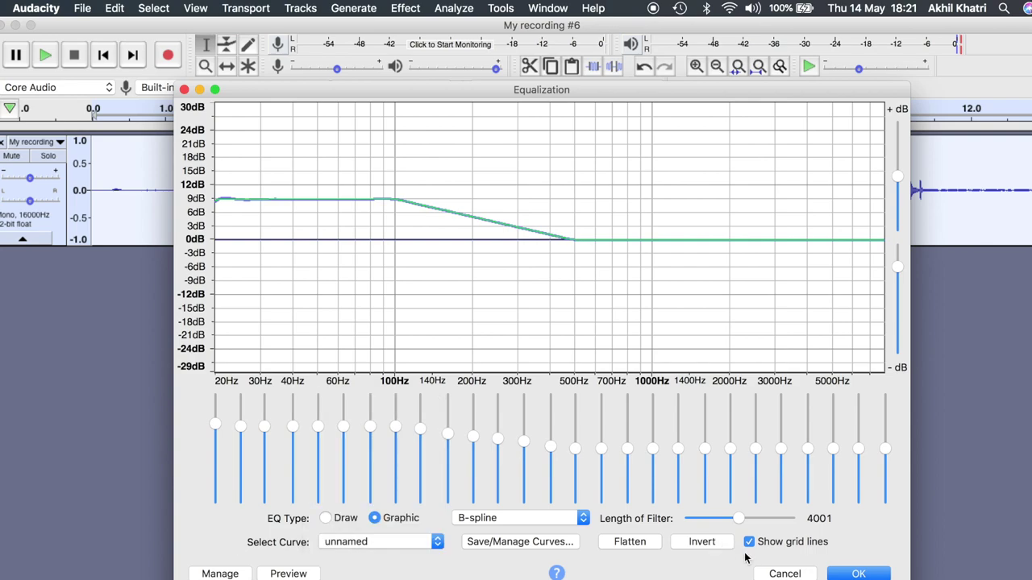
pyautogui.click(784, 573)
# Normalize the whole track to a peak amplitude of -1.0 dB with DC offset removal on and independent stereo channels off
pyautogui.click(405, 9)
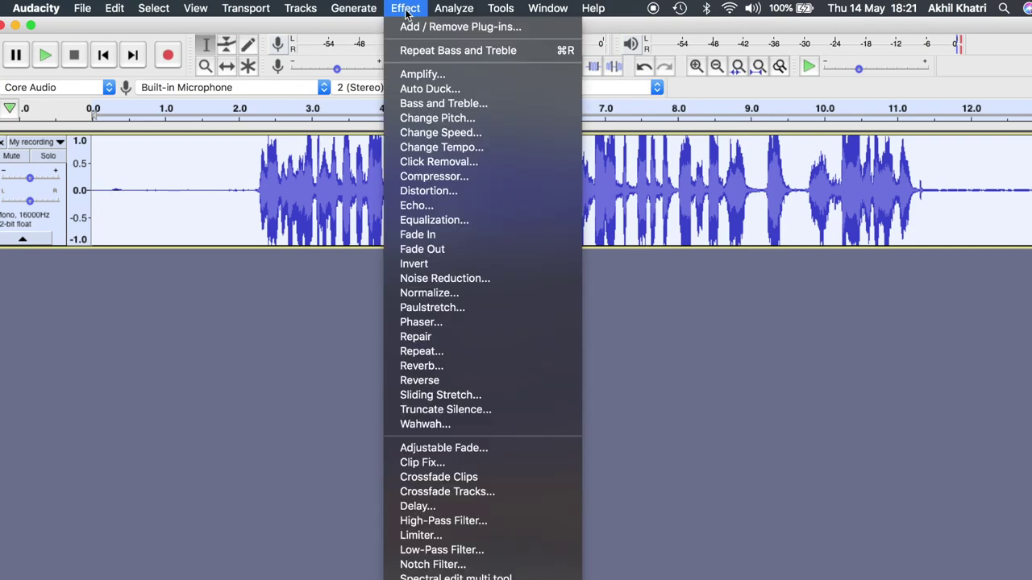
pyautogui.click(444, 293)
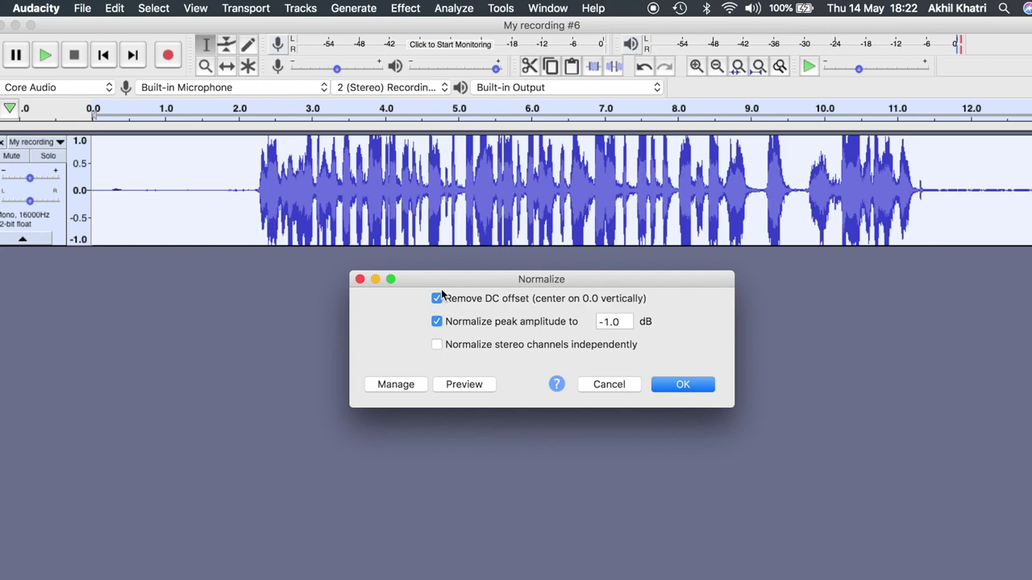
pyautogui.click(683, 385)
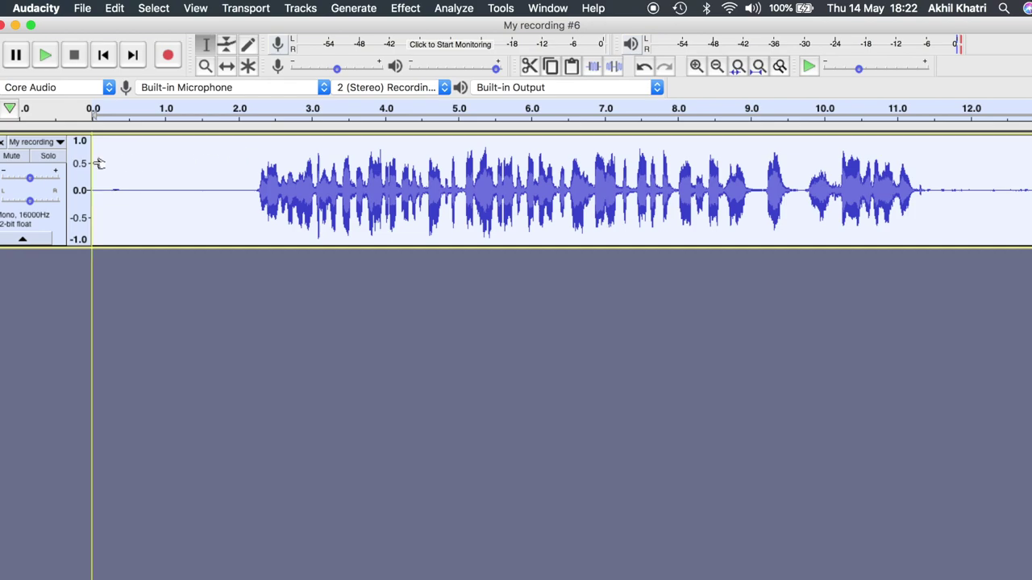
# Play the normalized recording from the start, stop playback and reselect the whole track
pyautogui.press('space')
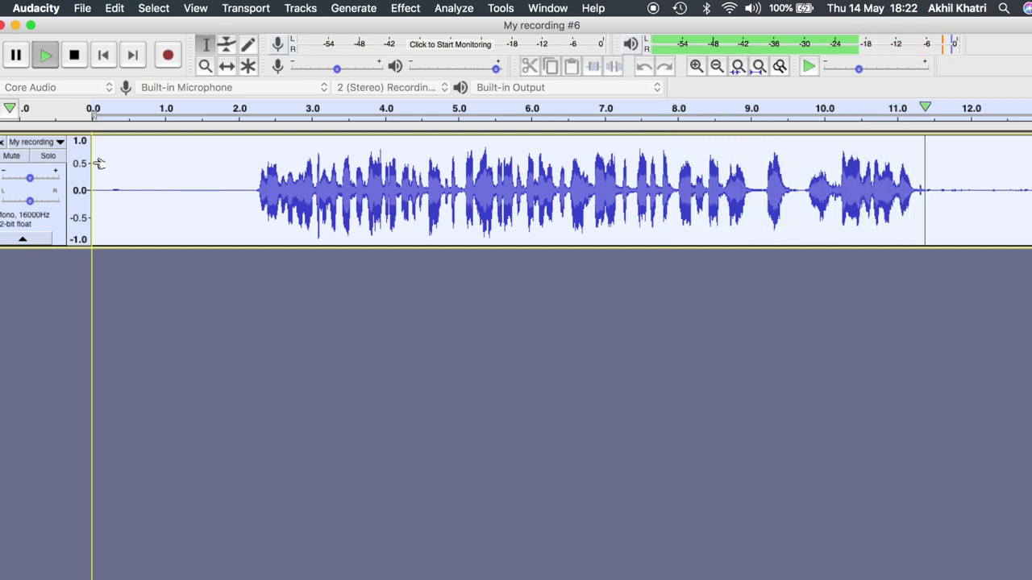
pyautogui.press('space')
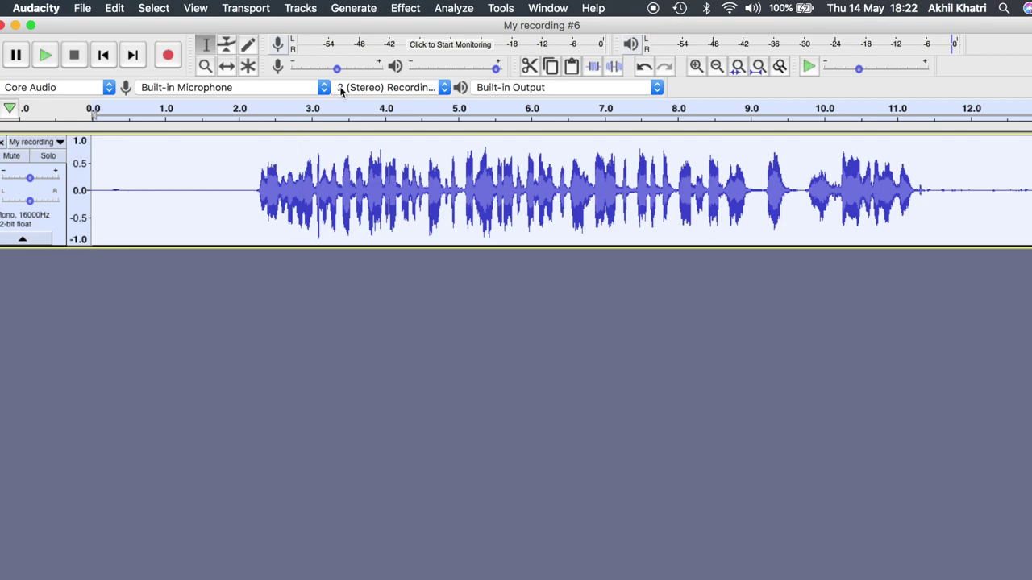
pyautogui.click(435, 158)
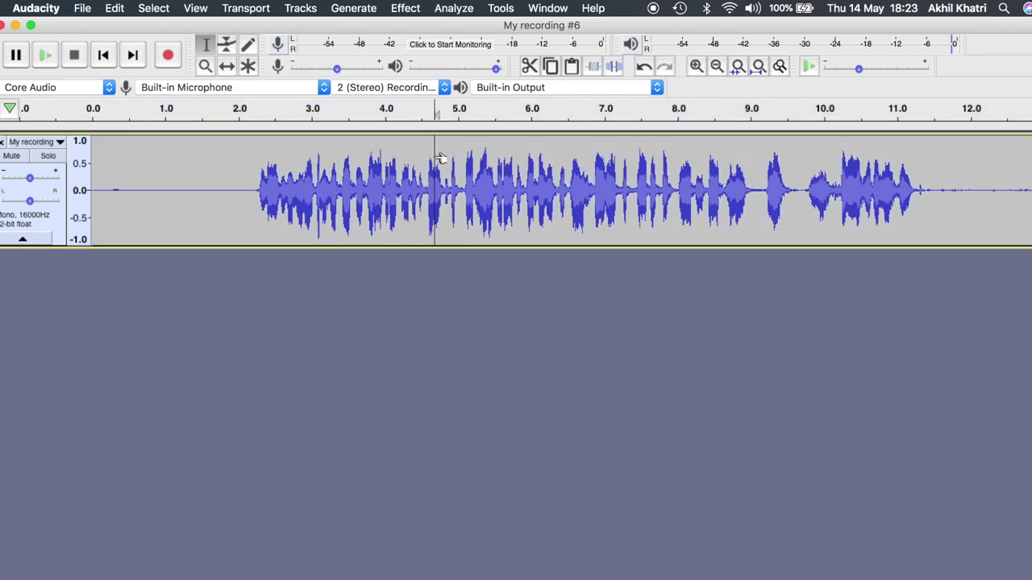
pyautogui.doubleClick(436, 158)
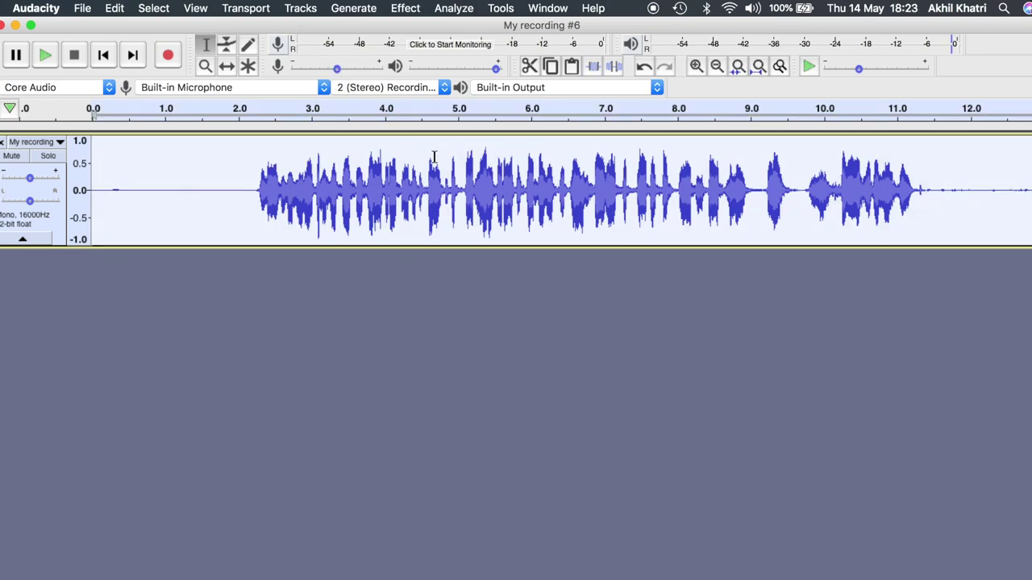